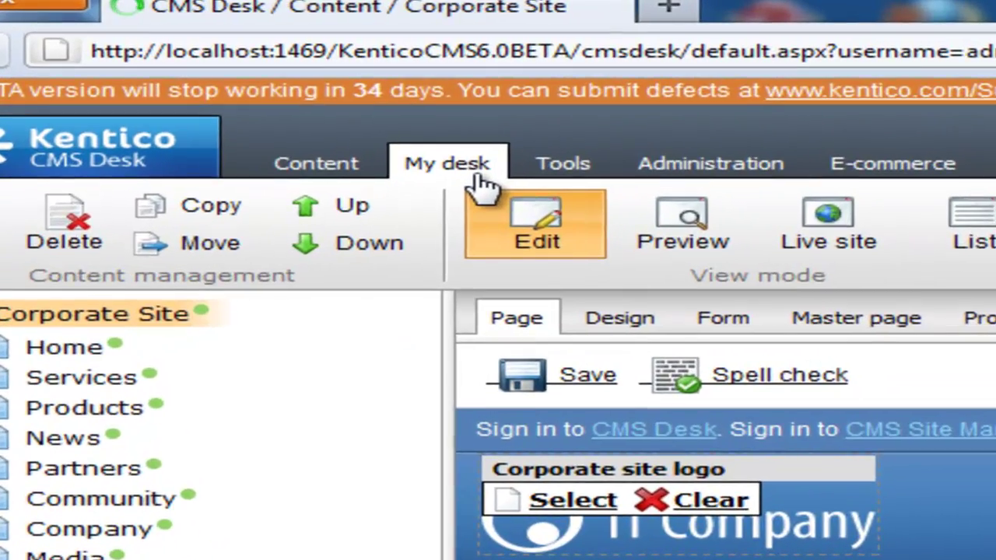
# - Open the My desk dashboard and move the My messages widget below the Abuse report list widget
pyautogui.click(342, 121)
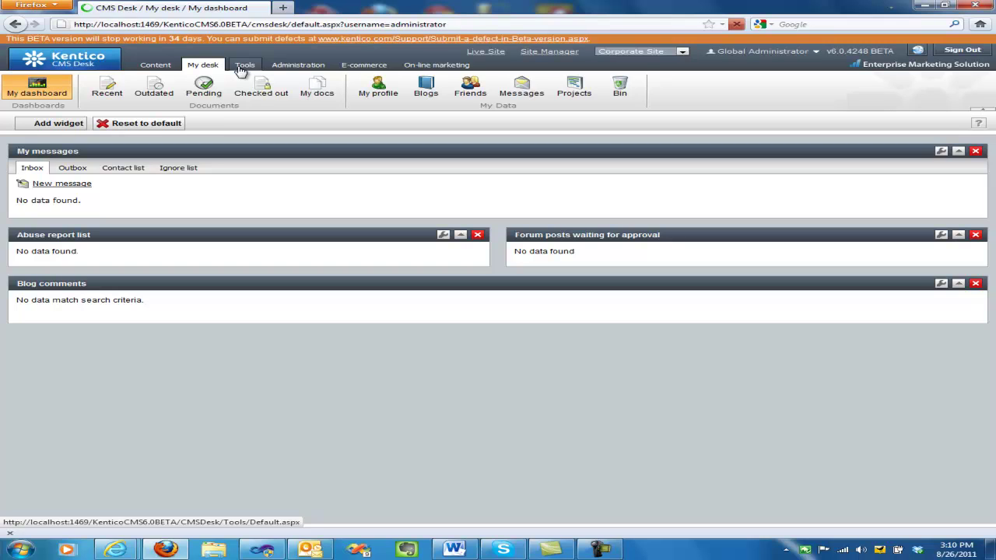
pyautogui.click(204, 83)
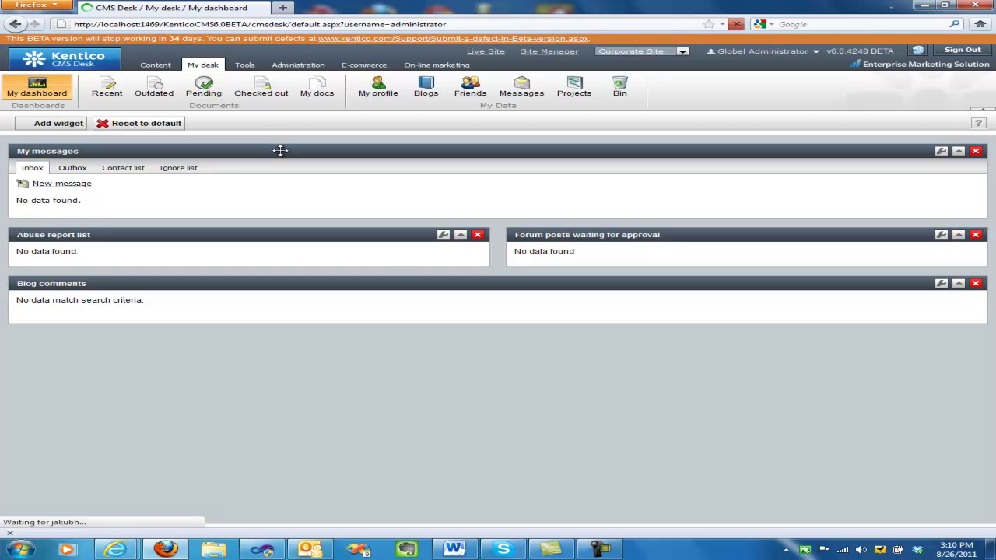
pyautogui.moveTo(280, 150); pyautogui.dragTo(349, 355)
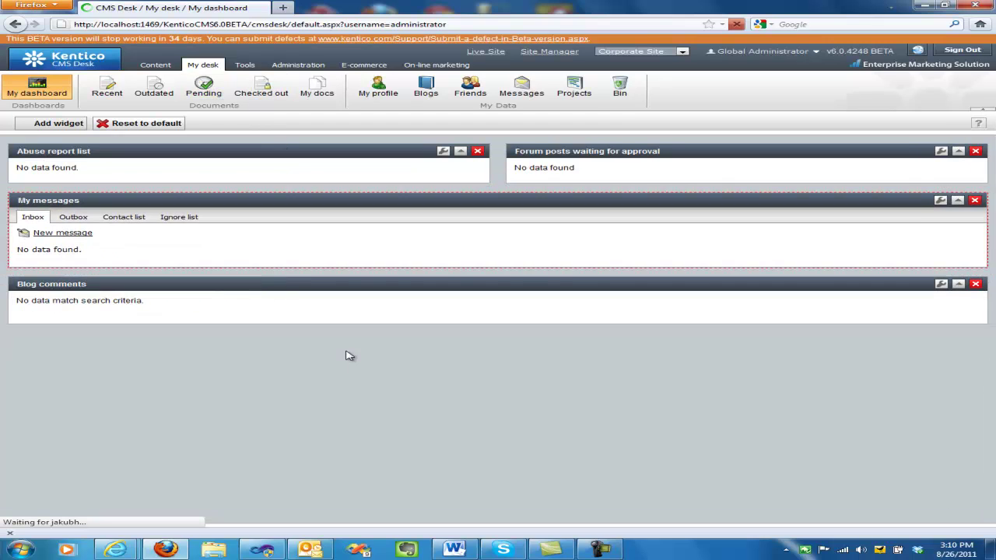
pyautogui.moveTo(446, 200); pyautogui.dragTo(433, 311)
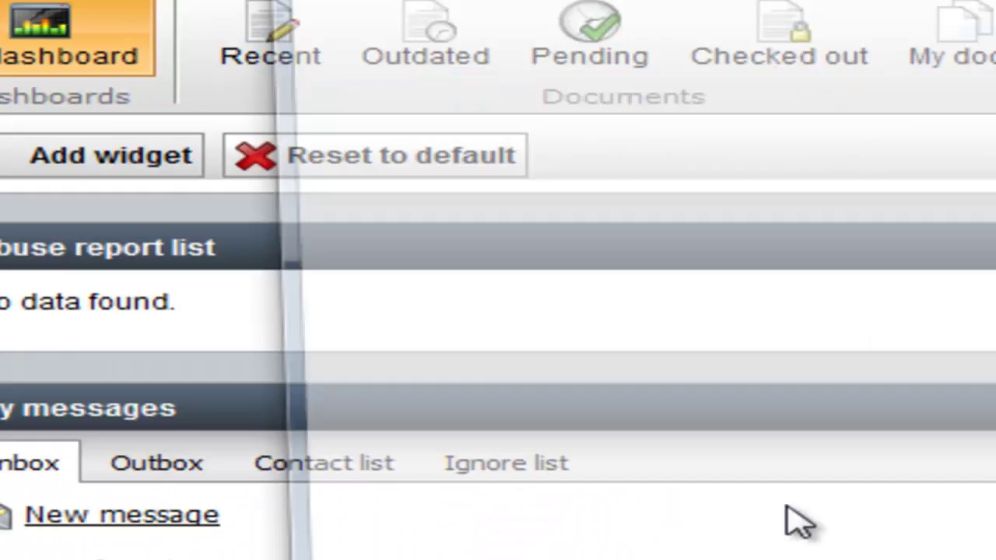
# - Add an Analytics chart viewer widget from the Web analytics category, showing the A/B tests - Conversion rate - Hourly report chart
pyautogui.click(111, 155)
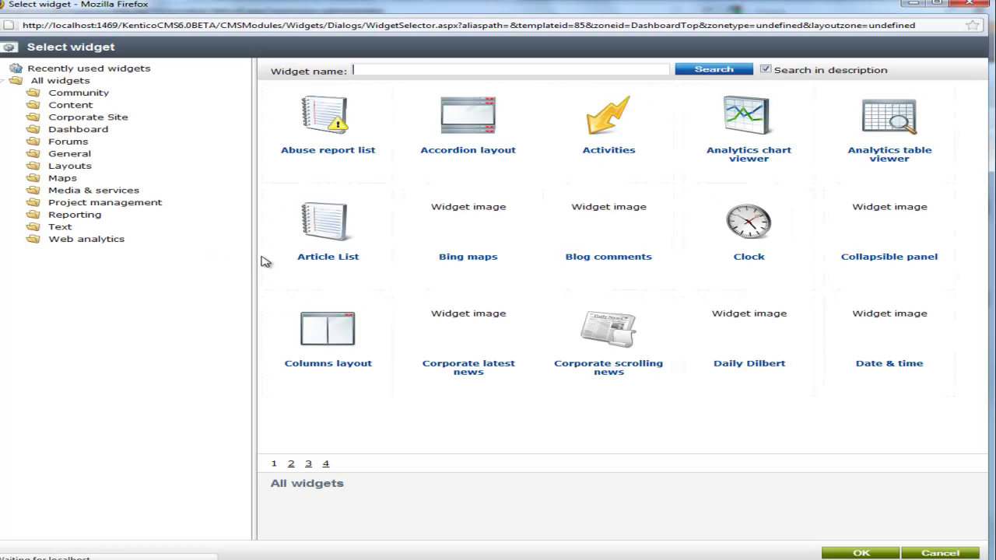
pyautogui.click(105, 242)
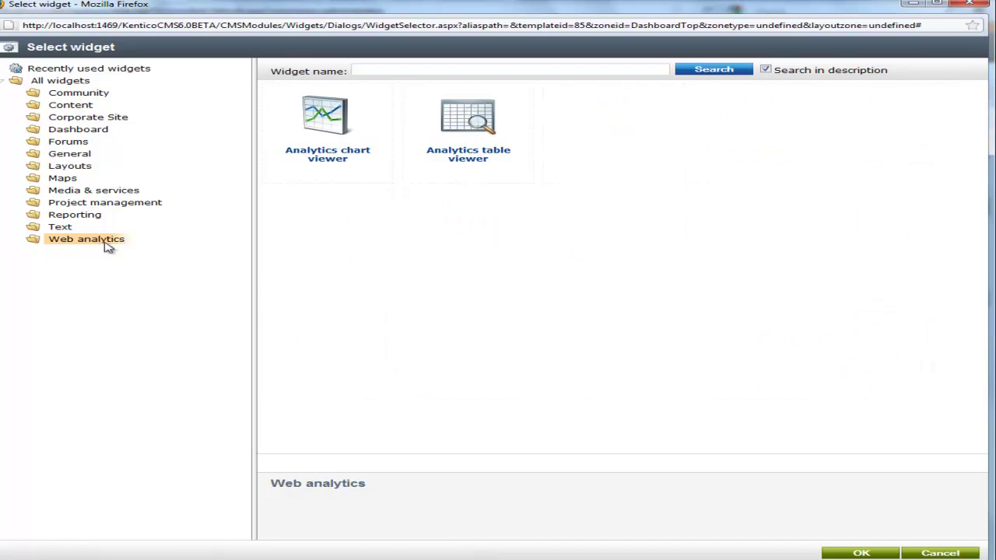
pyautogui.click(340, 146)
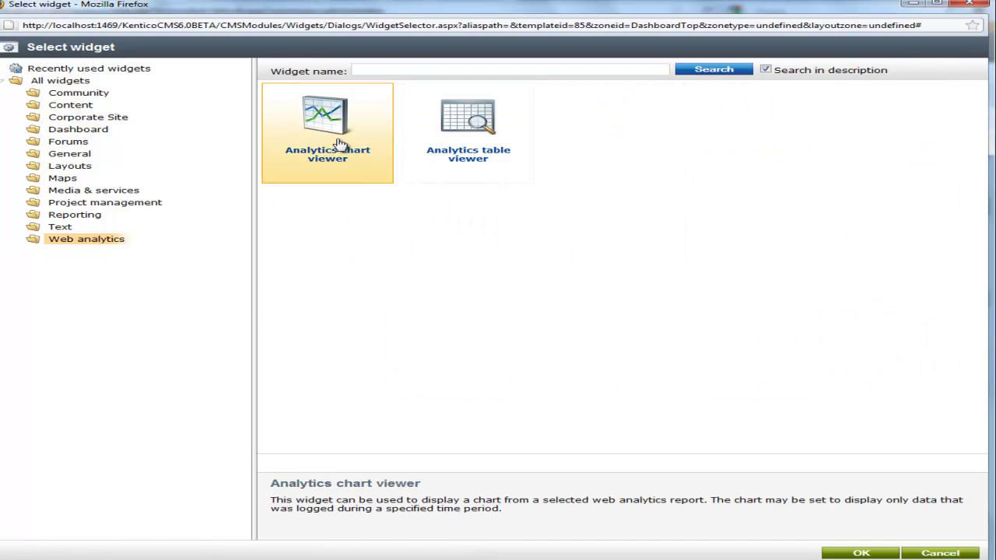
pyautogui.click(860, 552)
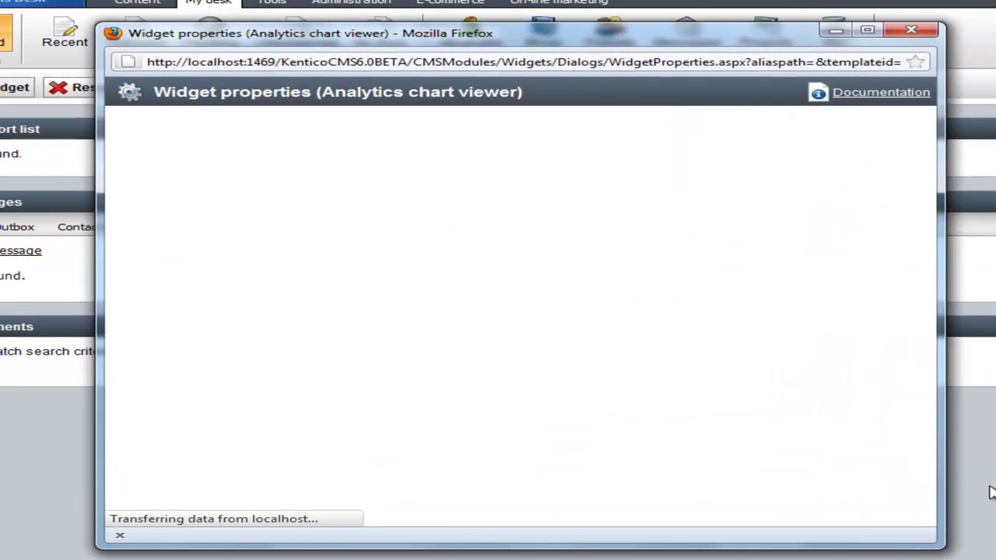
pyautogui.click(691, 232)
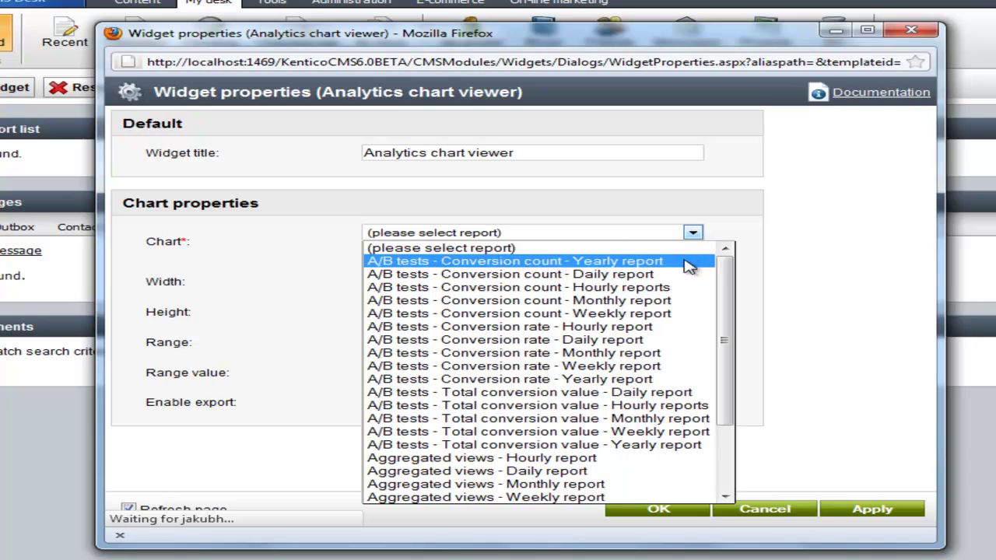
pyautogui.click(675, 326)
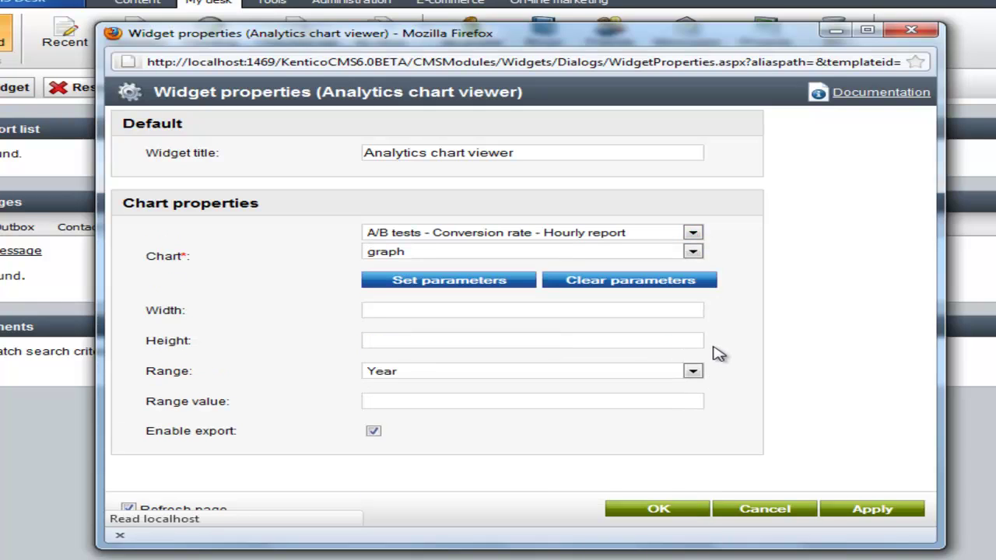
pyautogui.click(663, 508)
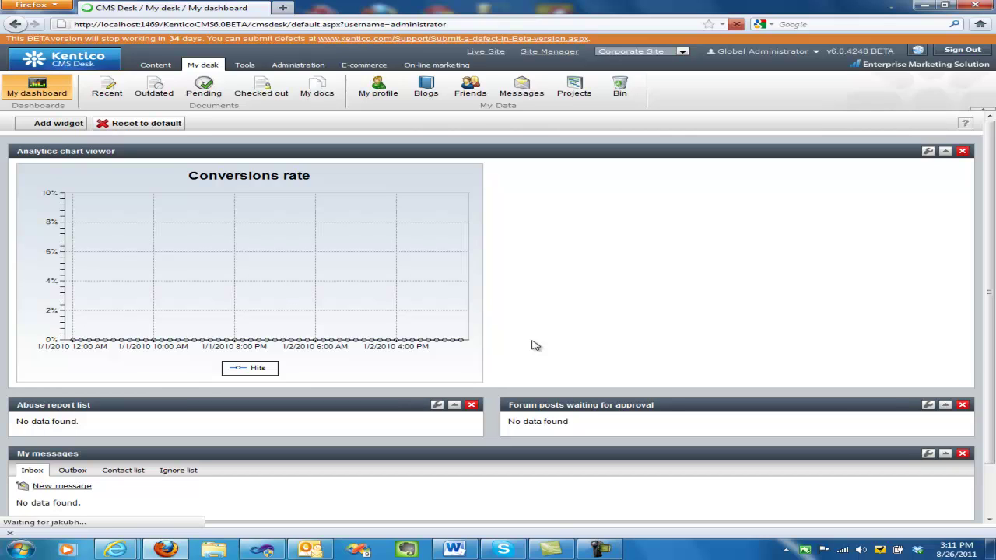
# - Collapse the Analytics chart viewer and Forum posts waiting for approval widgets, and expand the chart viewer again
pyautogui.click(945, 152)
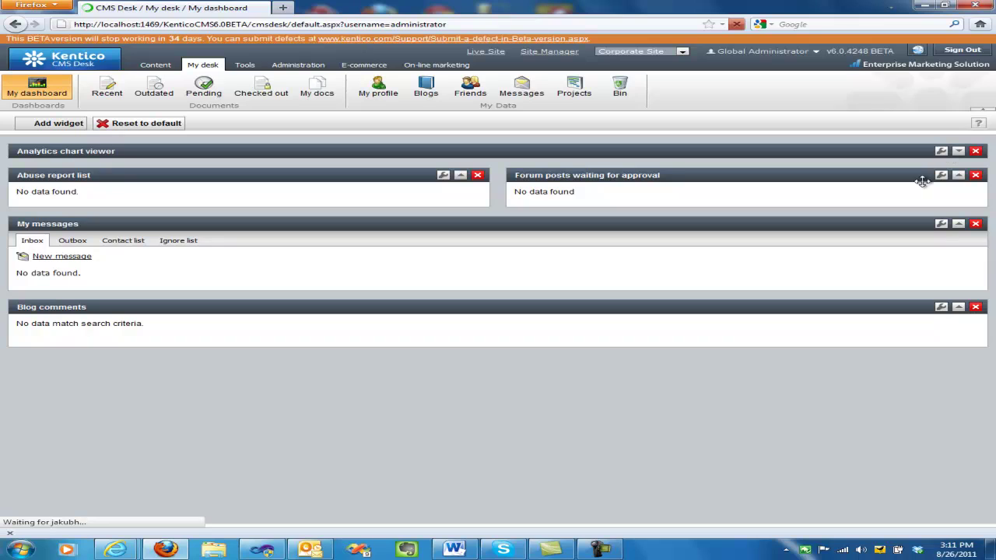
pyautogui.click(958, 175)
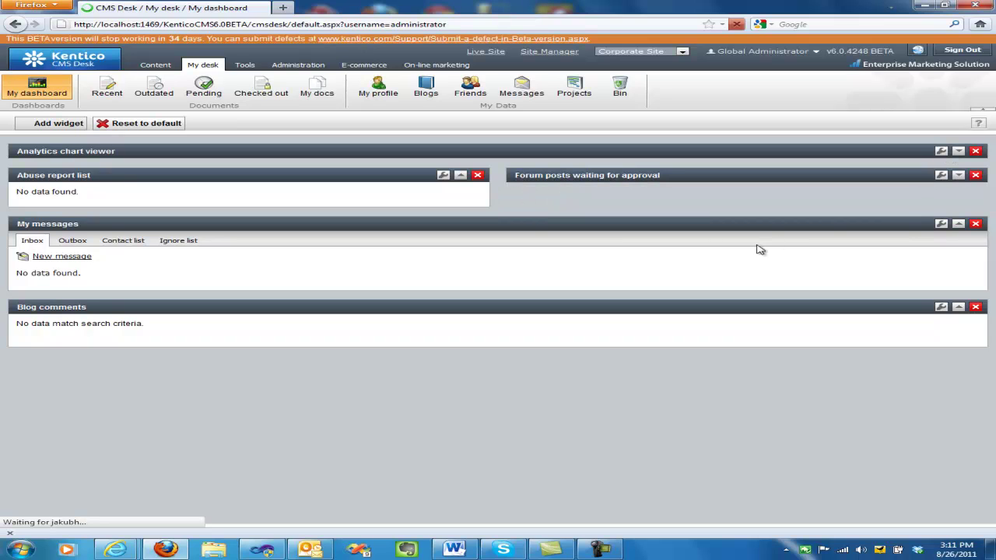
pyautogui.click(958, 151)
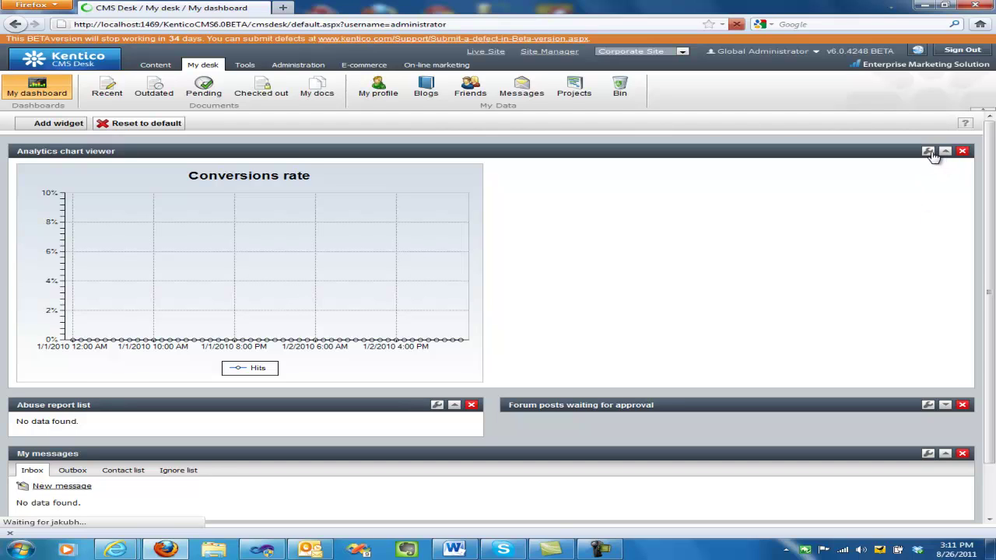
# - Change the Analytics chart viewer widget's chart to A/B tests - Total conversion value - Daily report
pyautogui.click(929, 152)
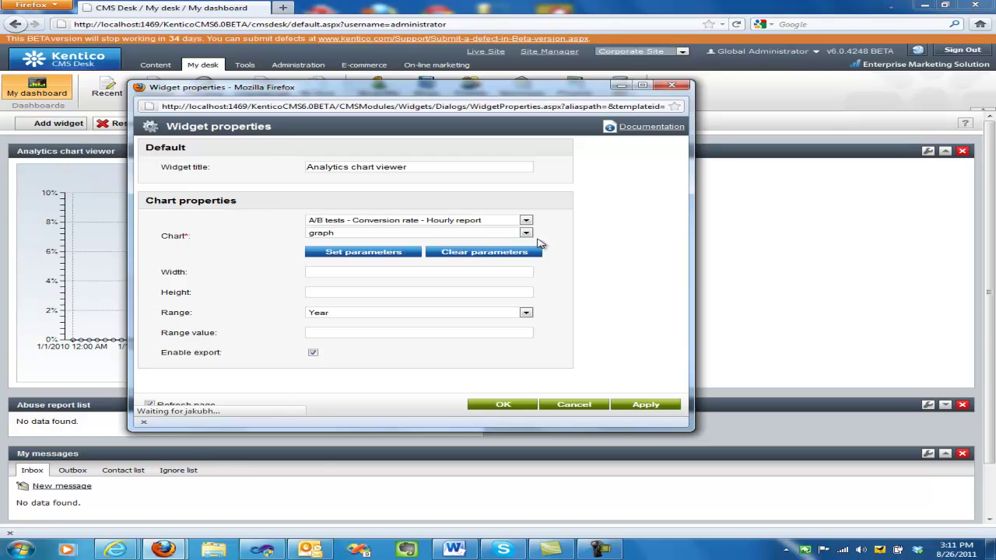
pyautogui.click(526, 221)
pyautogui.click(436, 327)
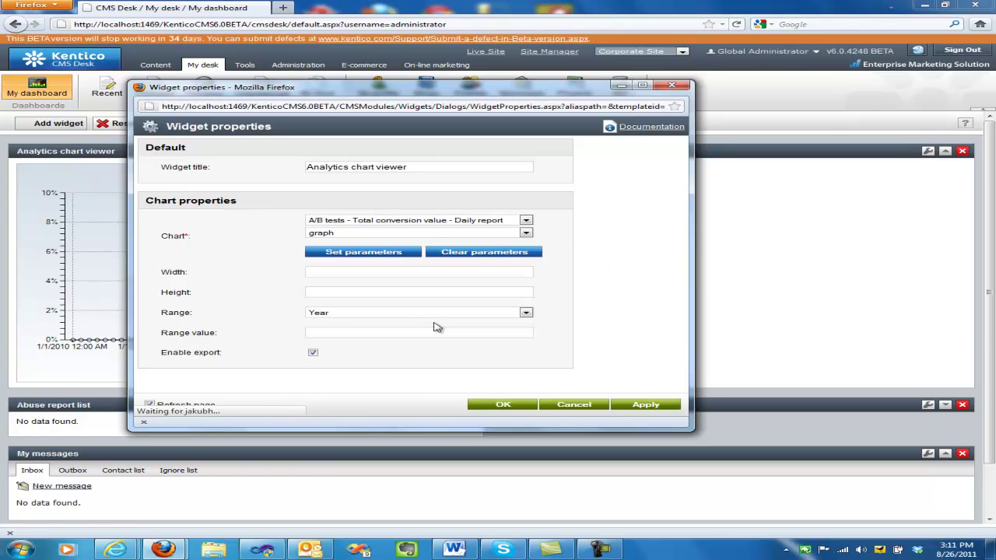
pyautogui.click(503, 404)
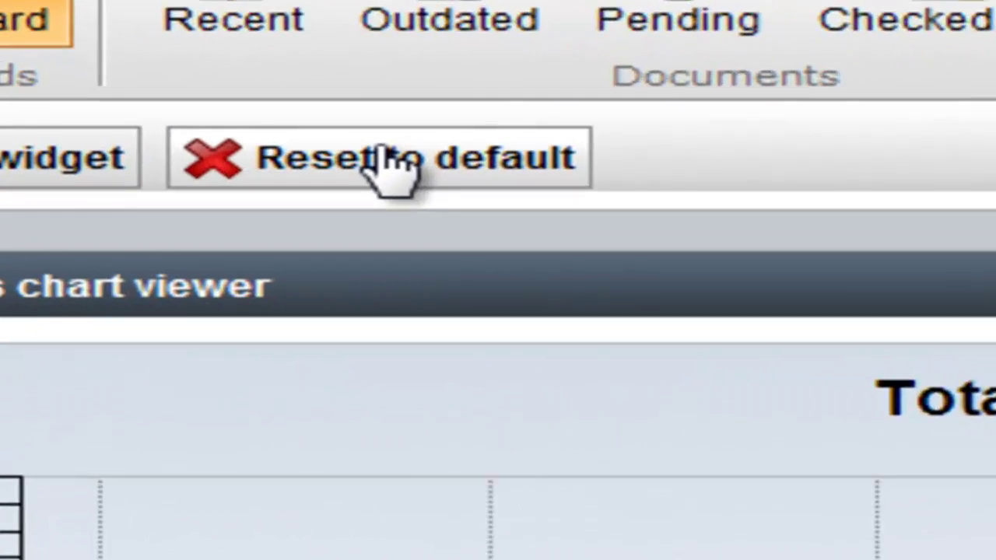
# - Reset the dashboard to its default widget settings
pyautogui.click(140, 125)
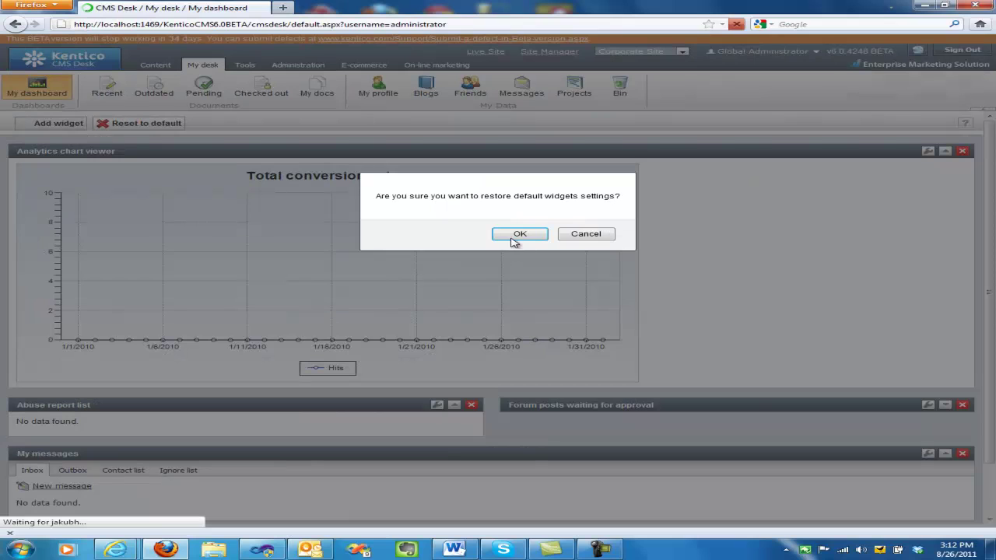
pyautogui.click(513, 236)
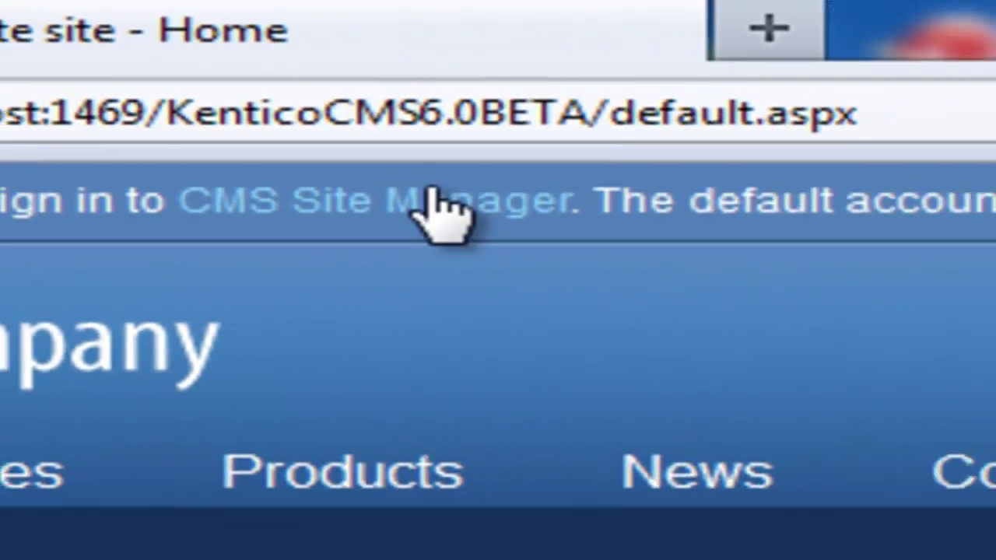
# - Sign in to CMS Site Manager from the live site's home page and open the Development section
pyautogui.click(436, 227)
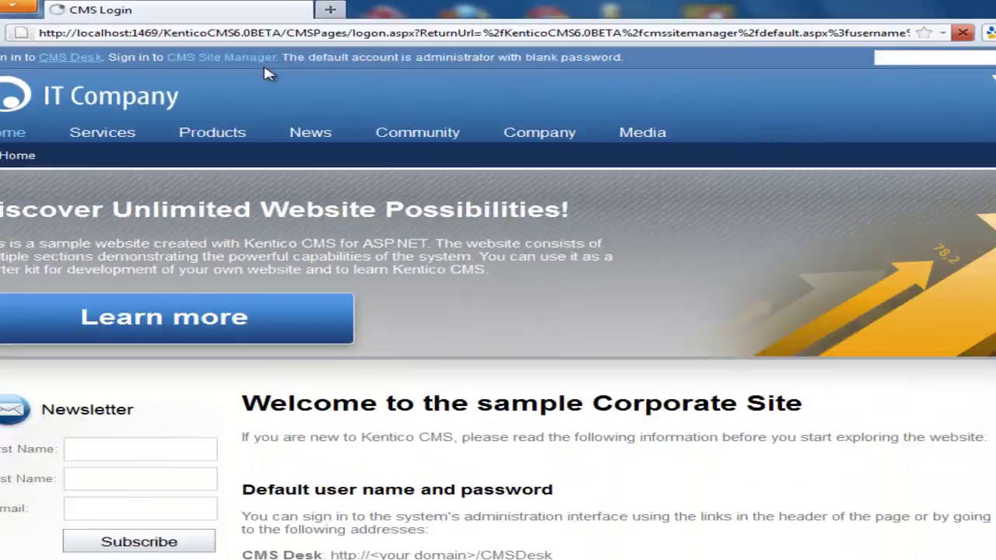
pyautogui.click(639, 349)
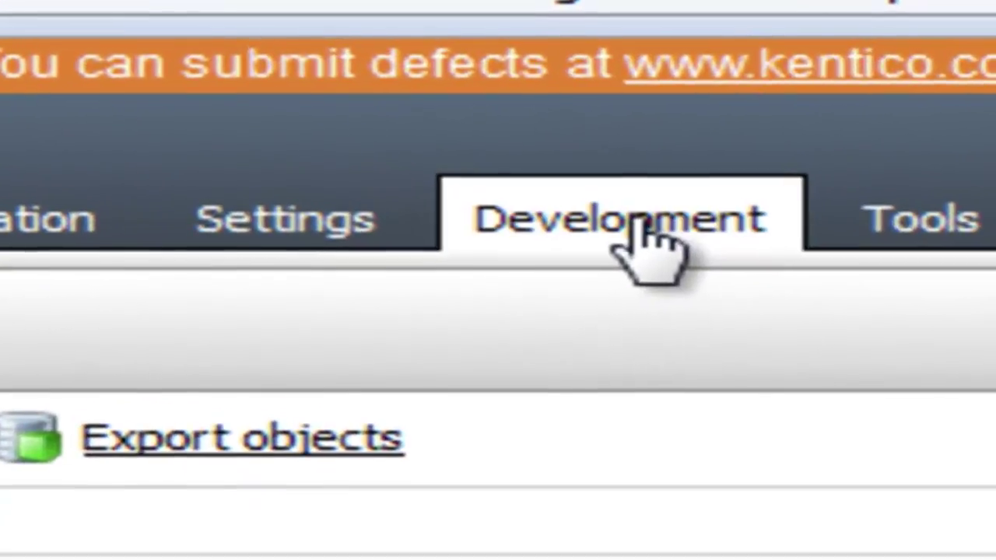
pyautogui.click(317, 65)
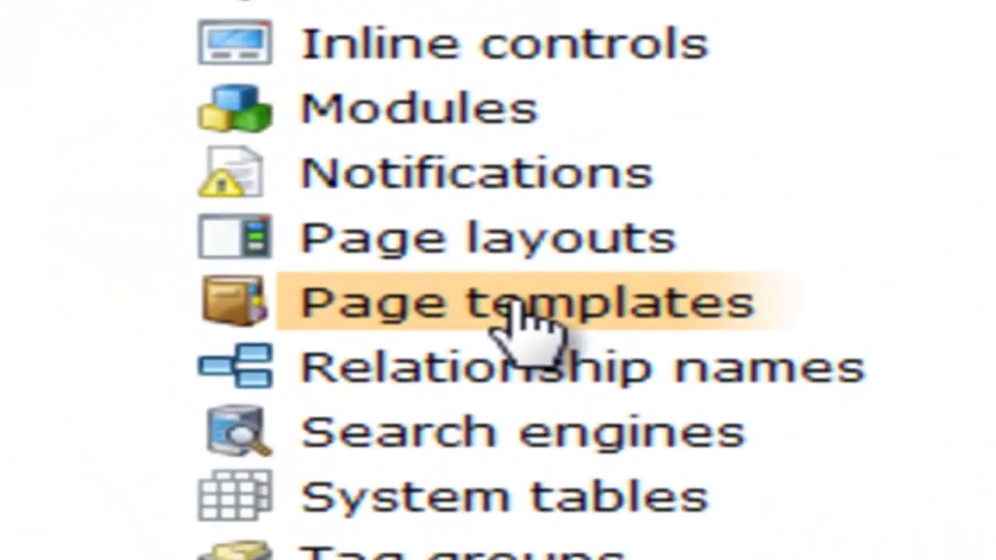
# - Open the My desk dashboard page template under Dashboard pages and view its design with the widget zones
pyautogui.click(73, 242)
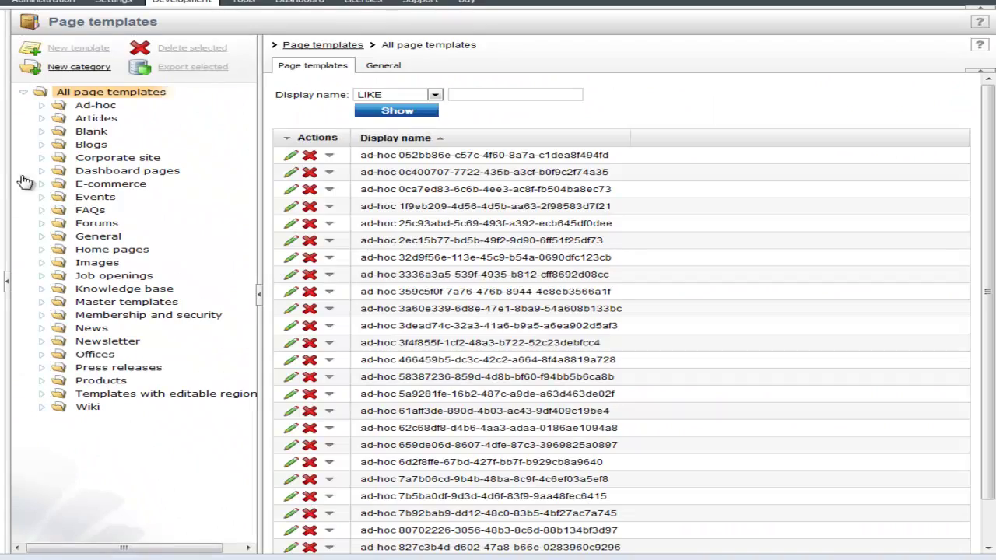
pyautogui.click(41, 173)
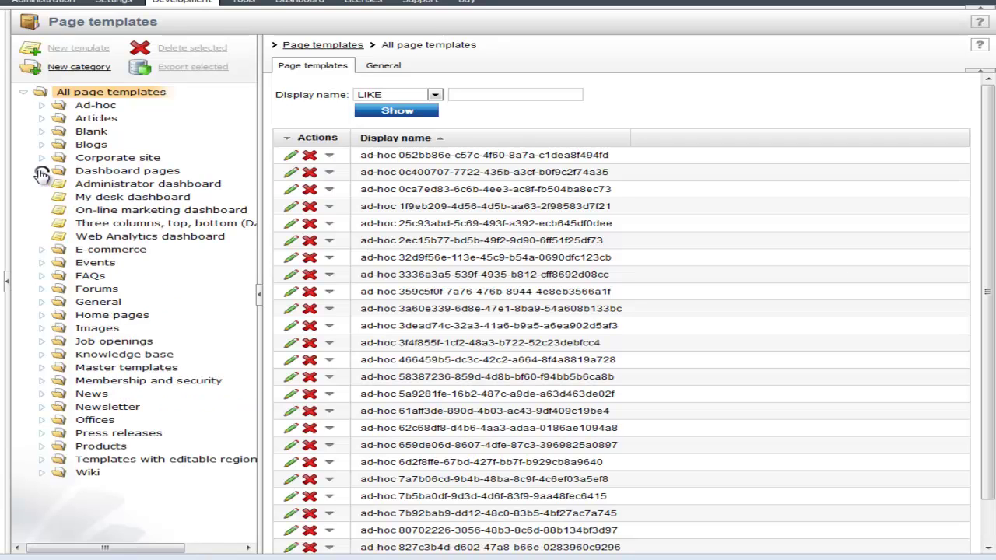
pyautogui.click(148, 198)
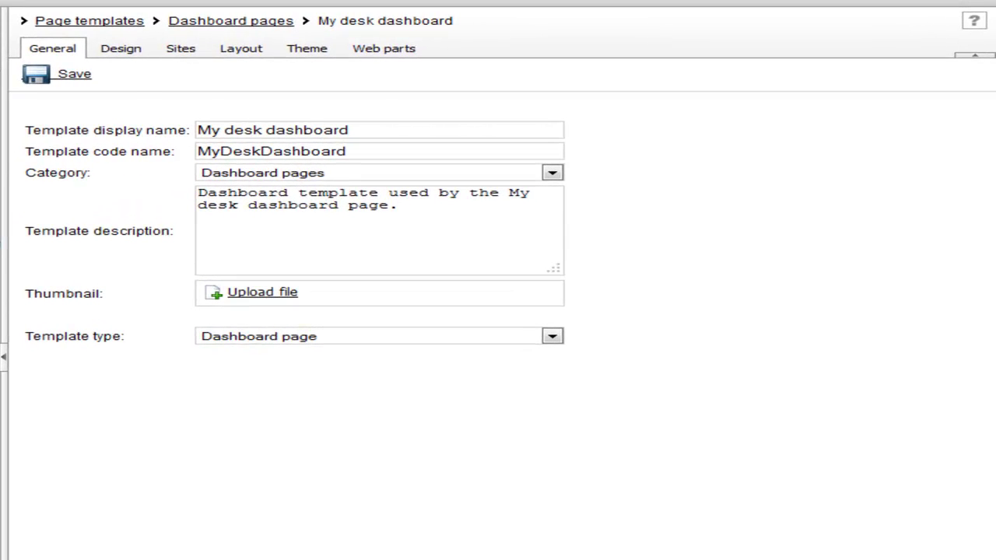
pyautogui.click(129, 50)
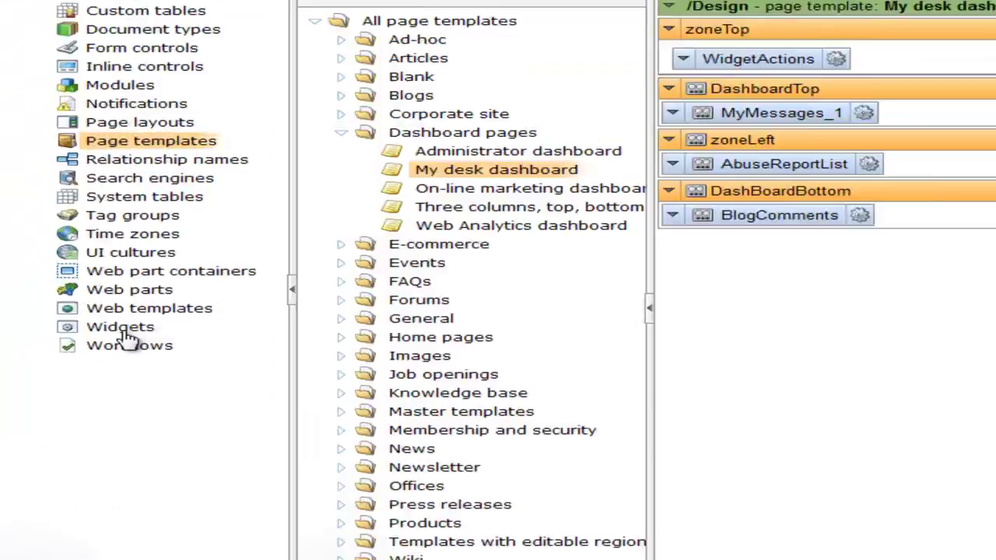
# - Open the Abuse report list widget in the Dashboard widget category and view its security settings
pyautogui.click(71, 324)
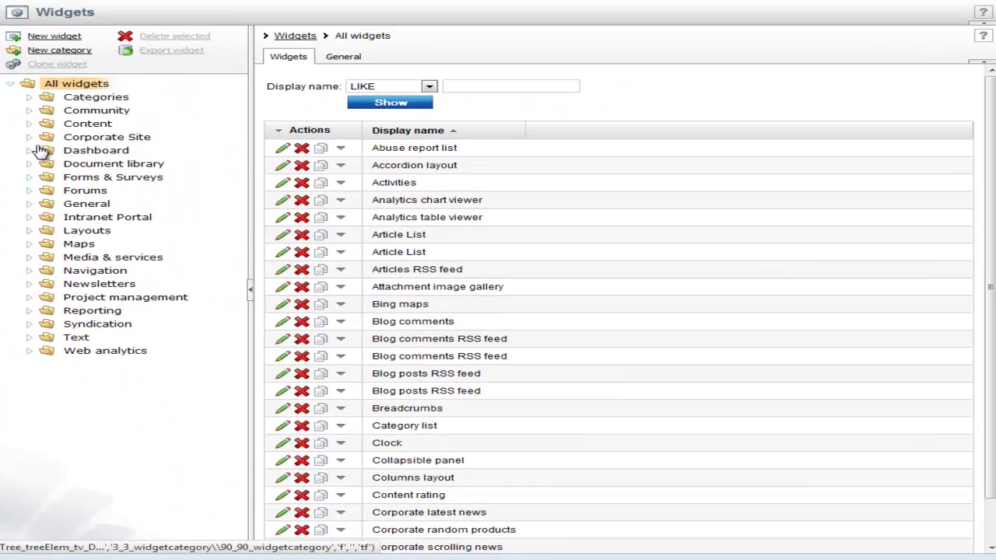
pyautogui.click(30, 151)
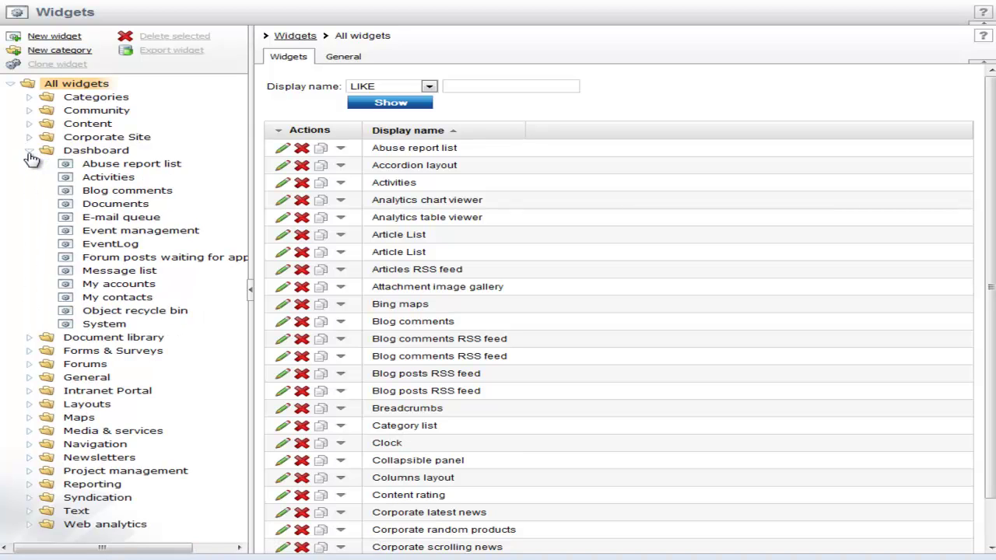
pyautogui.click(129, 166)
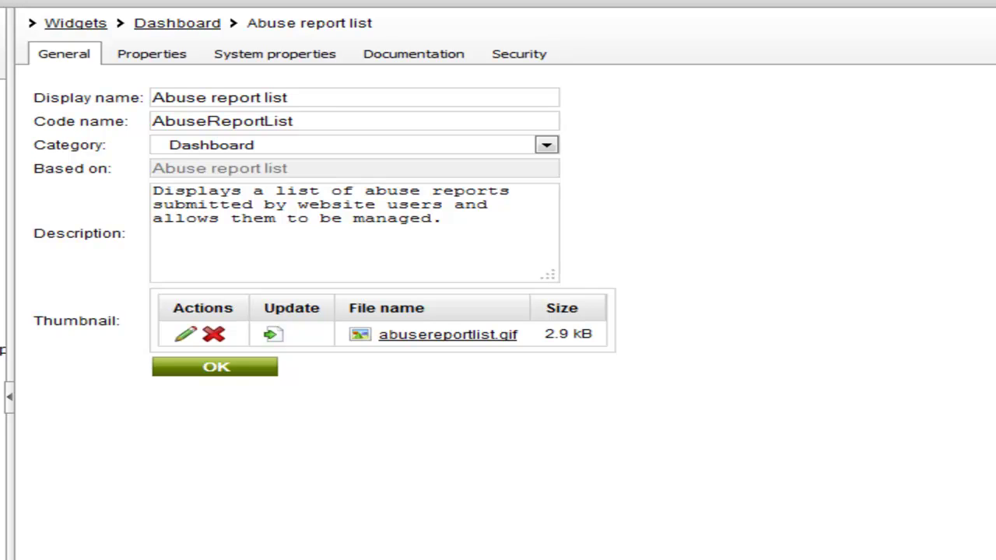
pyautogui.click(529, 62)
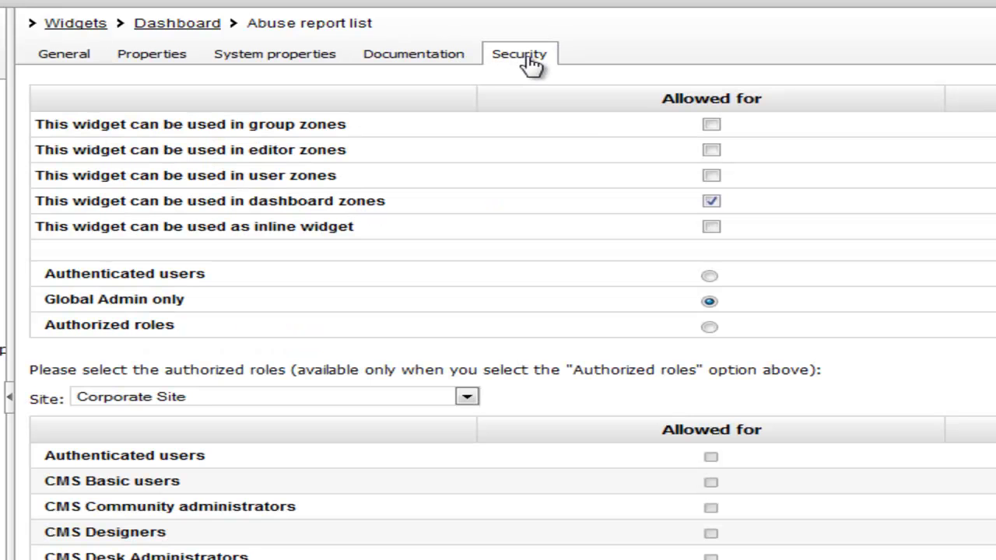